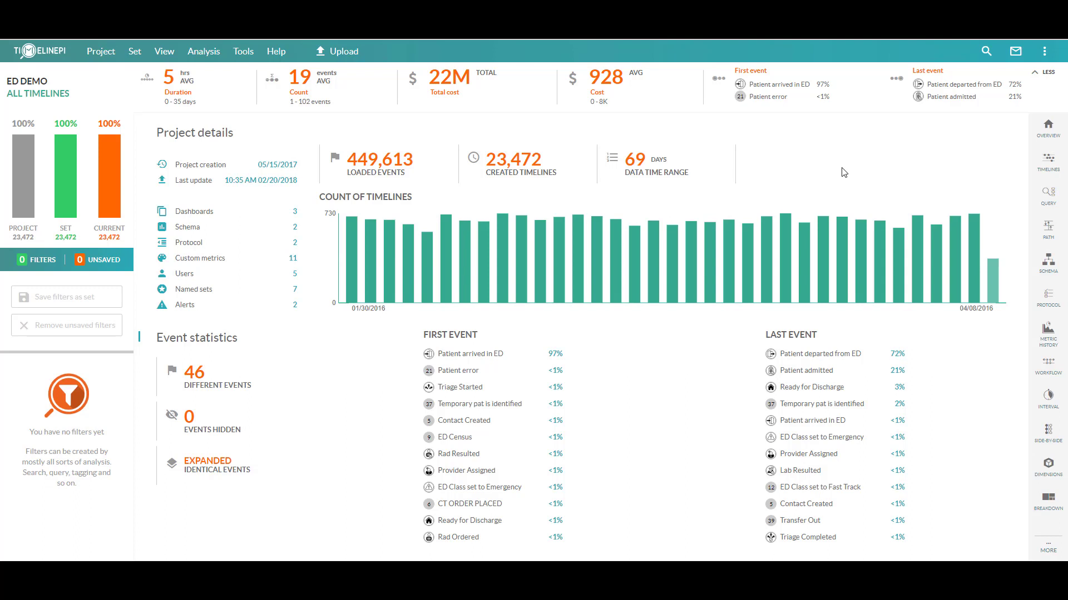
Create a new forecast in the Forecast analysis and name it "Admit vs Discharge"
mouse_move(1039, 396)
mouse_move(1046, 437)
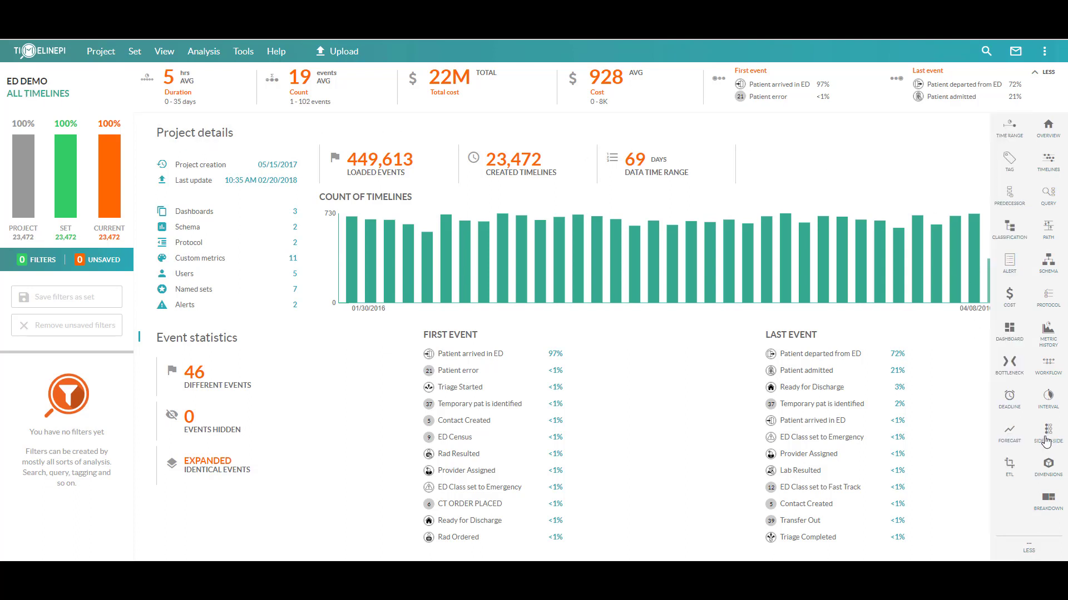
click(1010, 434)
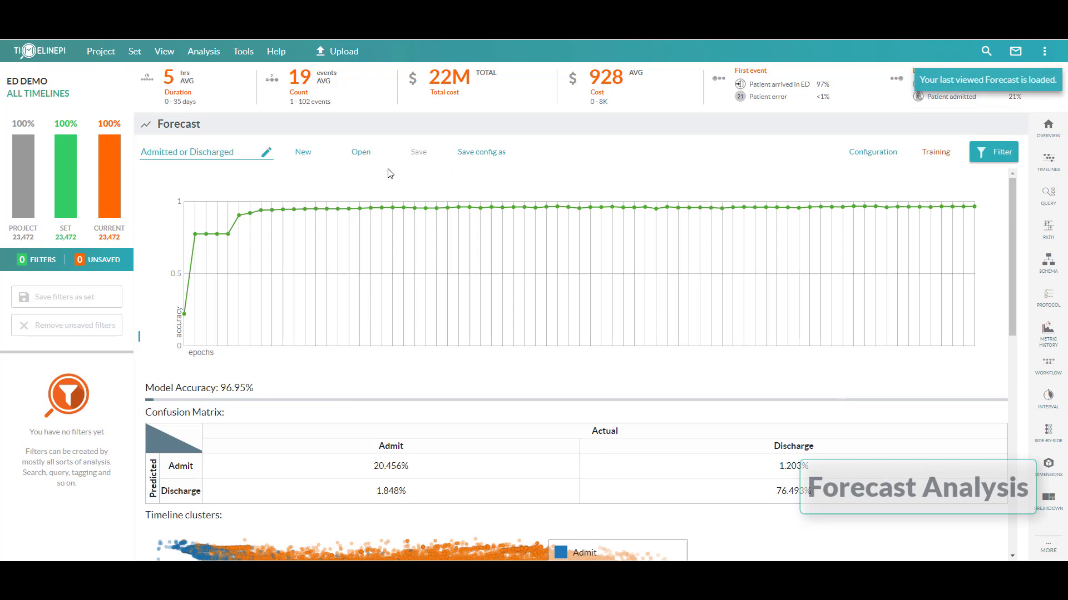
click(301, 154)
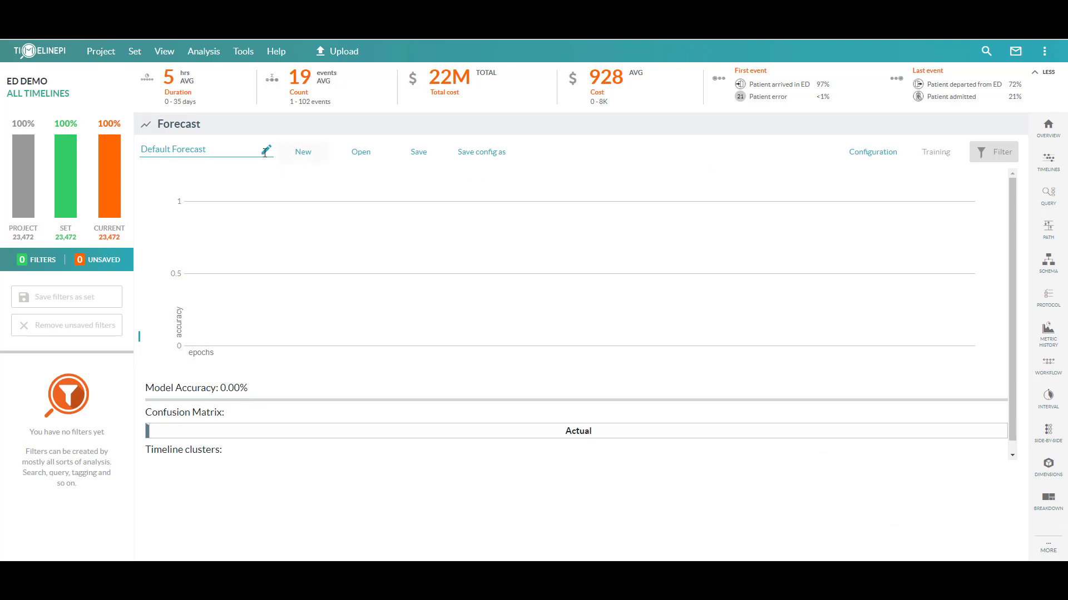
drag(211, 149, 106, 146)
text(A)
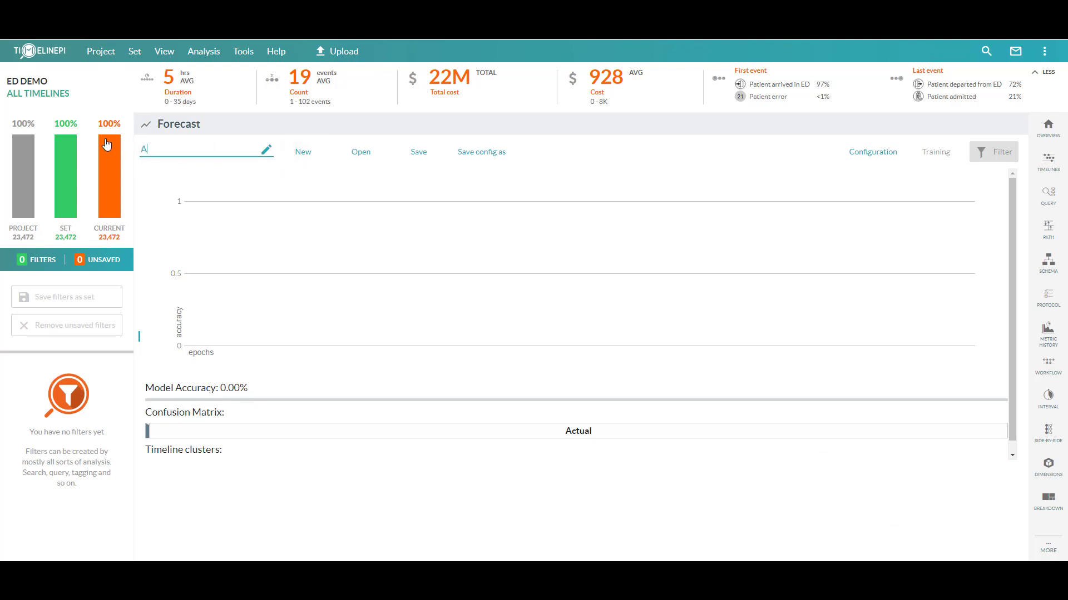
text(dmit vs Discharge)
Select COMMENTS as the attribute affecting the outcome in the forecast's configuration
click(872, 159)
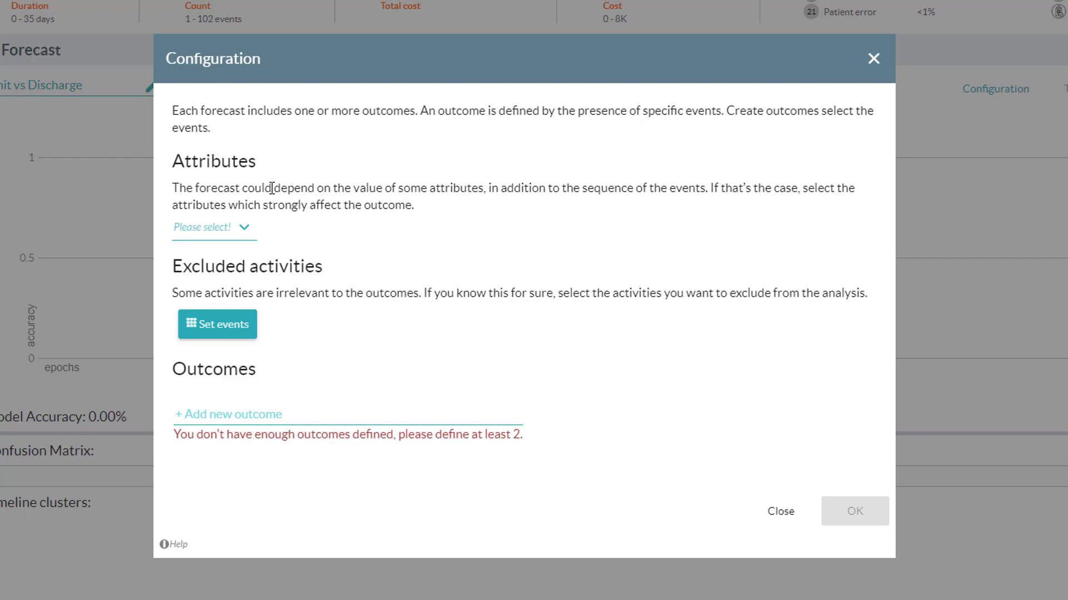
click(244, 231)
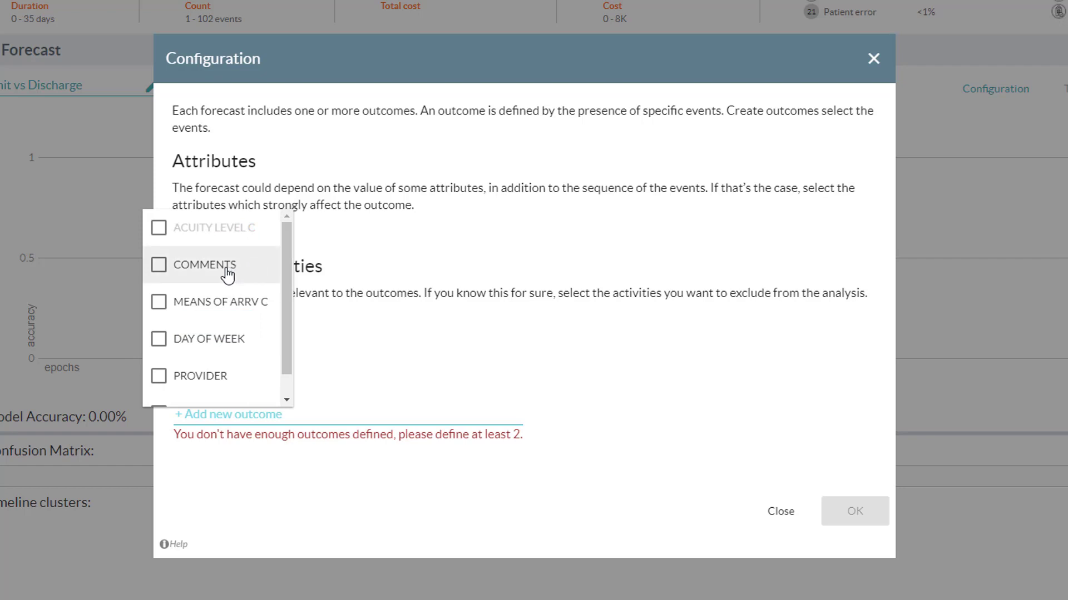
click(159, 267)
click(433, 228)
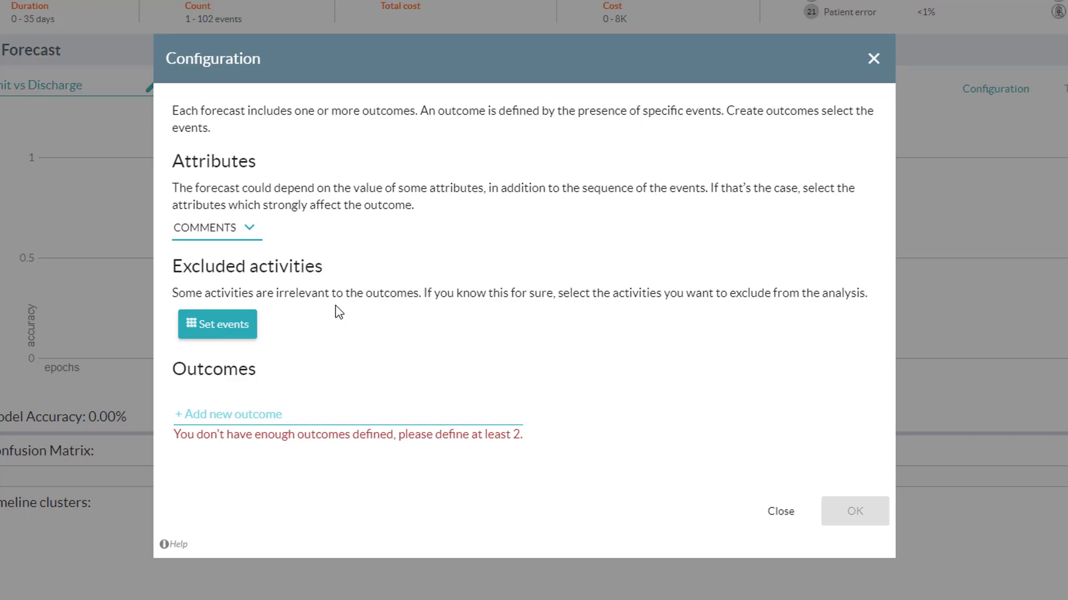
click(239, 331)
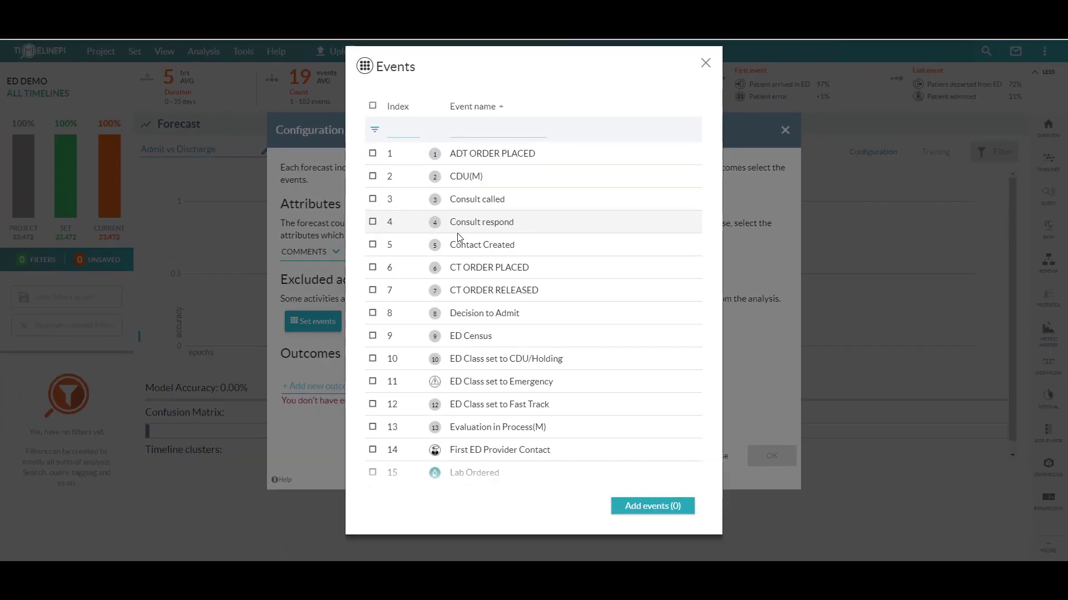
scroll(458, 295, down, 2)
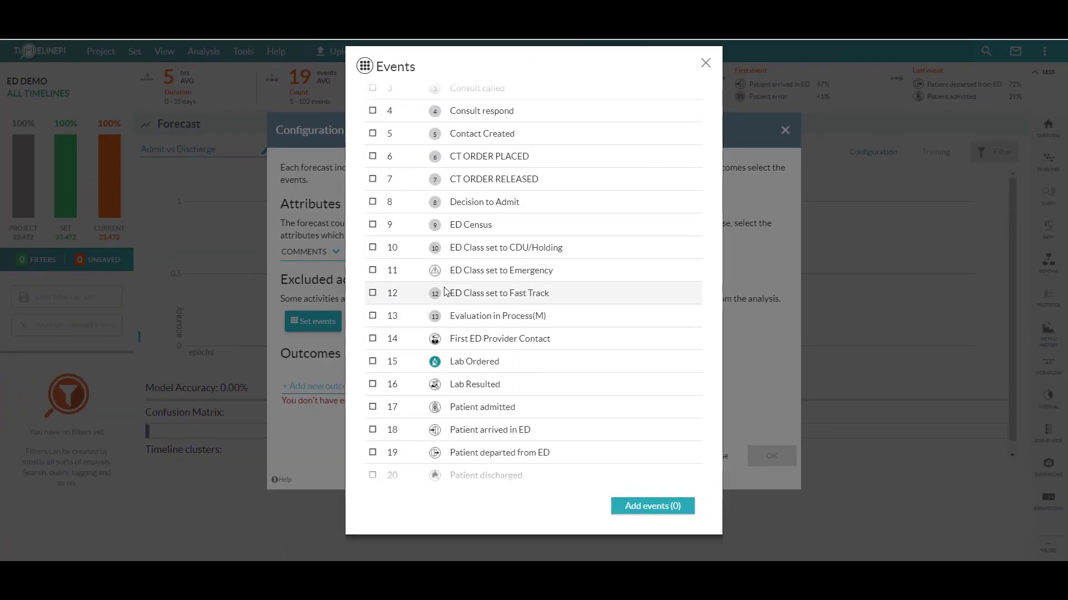
scroll(384, 292, up, 2)
click(372, 212)
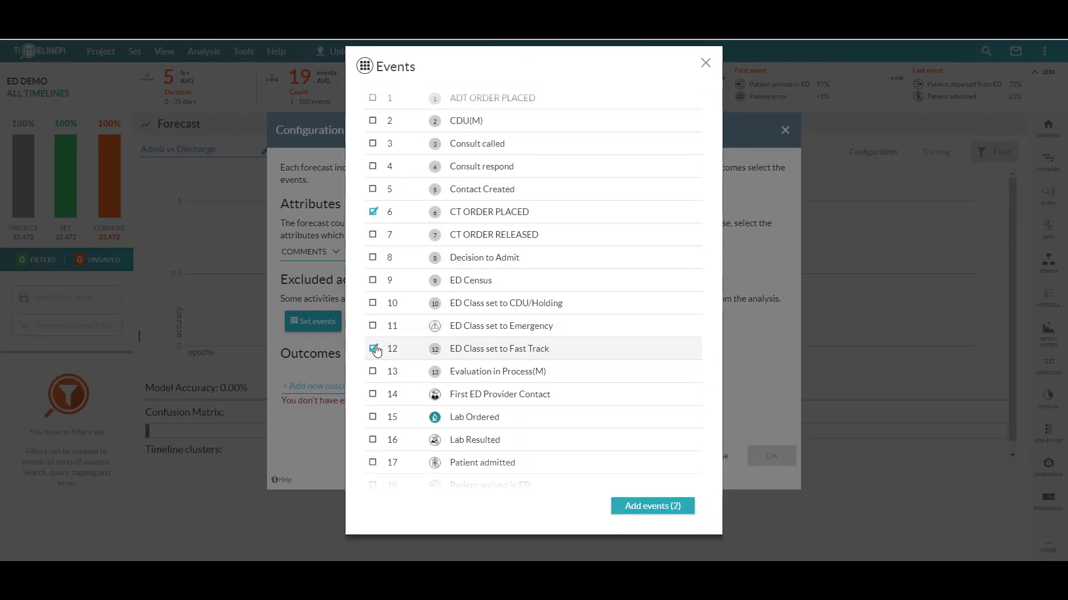
click(373, 212)
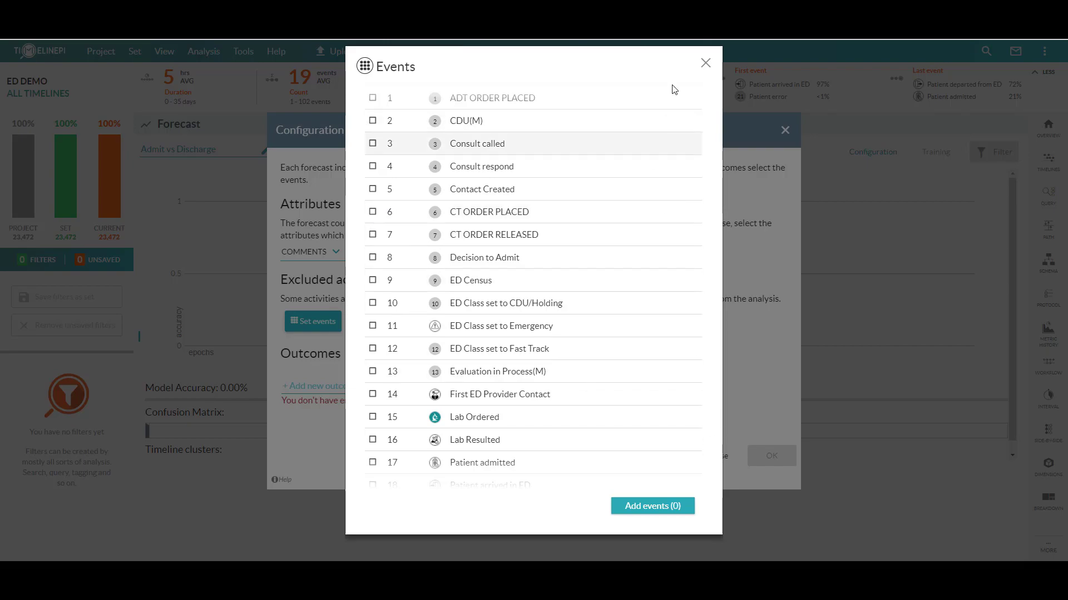
key(Escape)
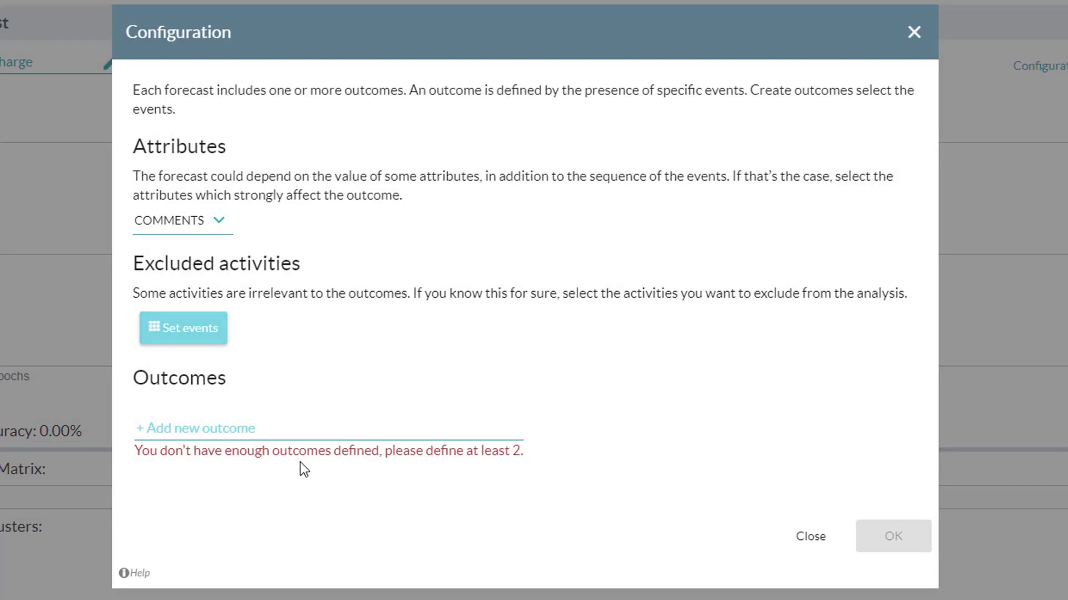
Add two outcomes named Admit and Discharge to the forecast configuration
click(274, 419)
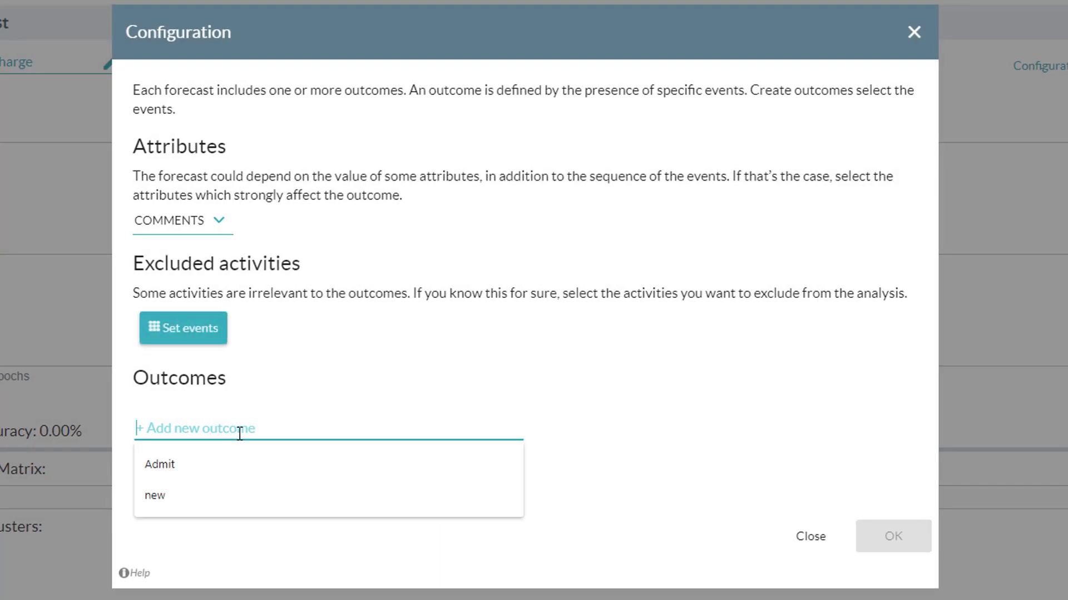
click(215, 462)
key(Return)
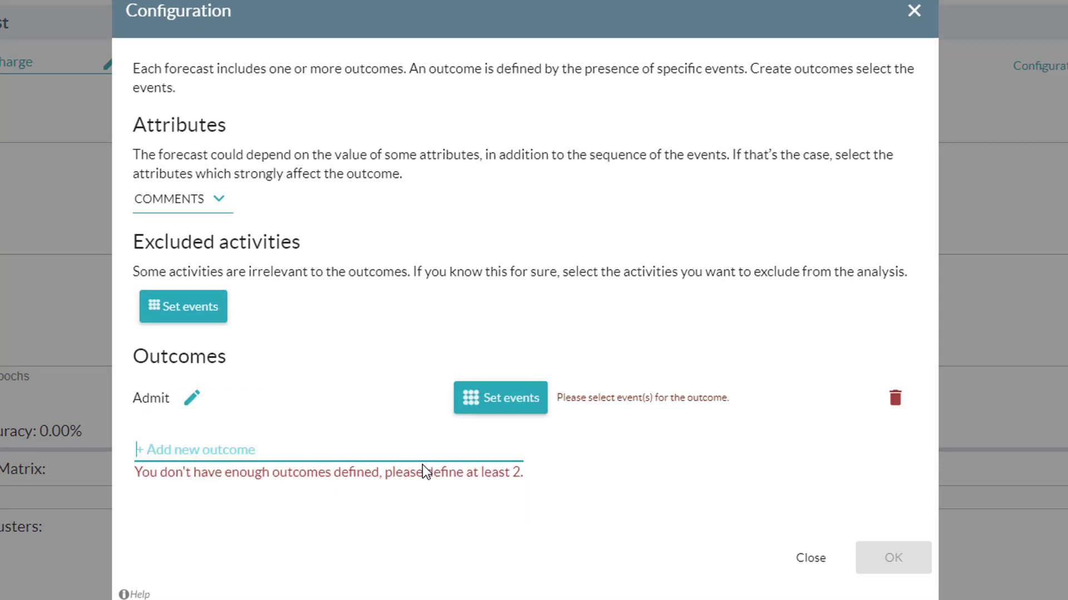
click(223, 451)
text(Discharge)
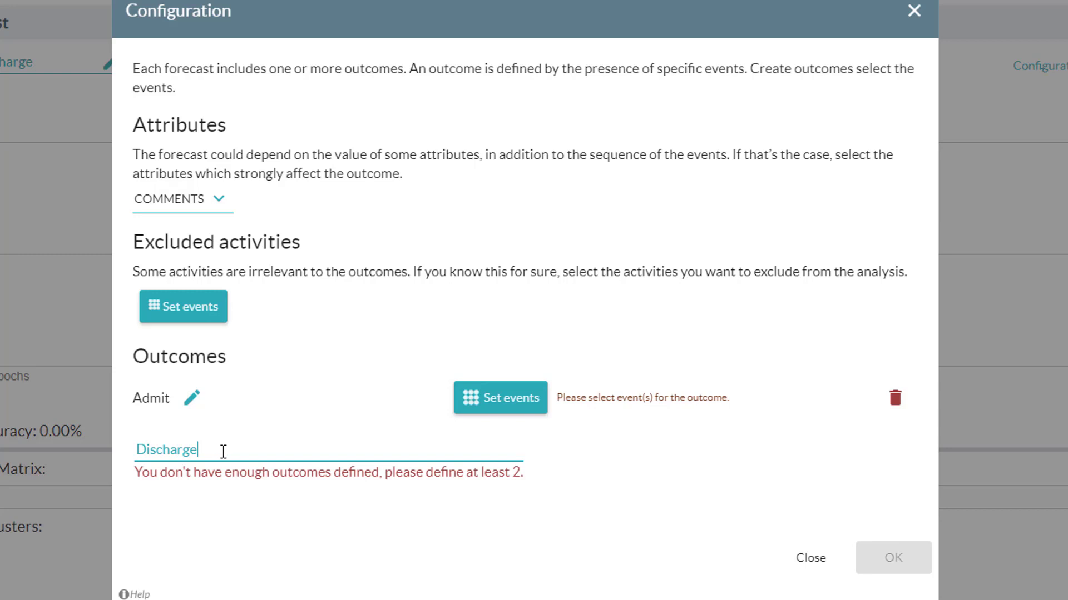
key(Return)
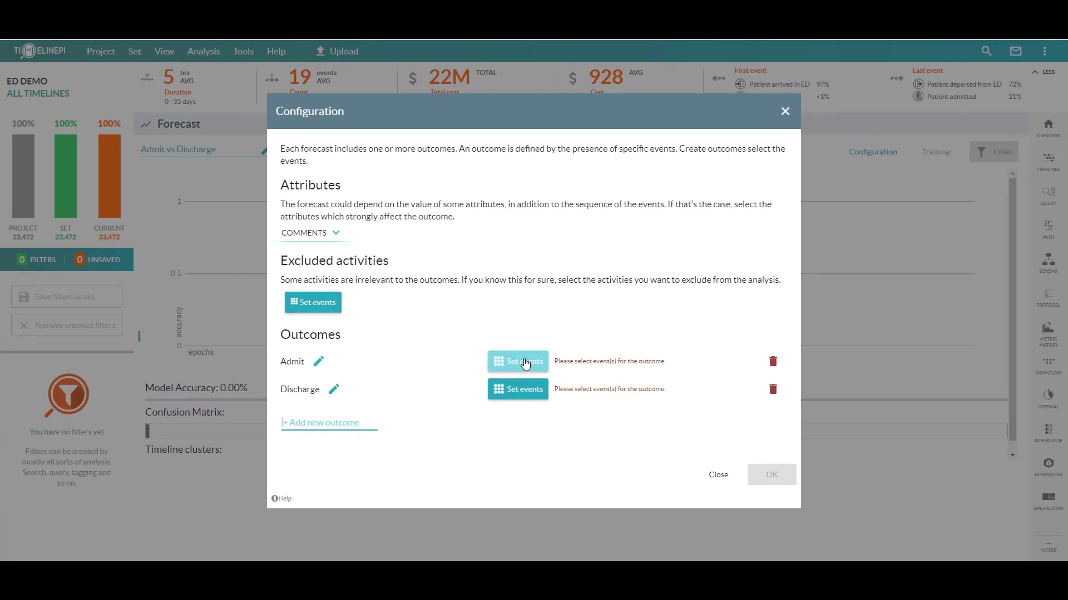
Assign the Patient admitted event to the Admit outcome
click(512, 392)
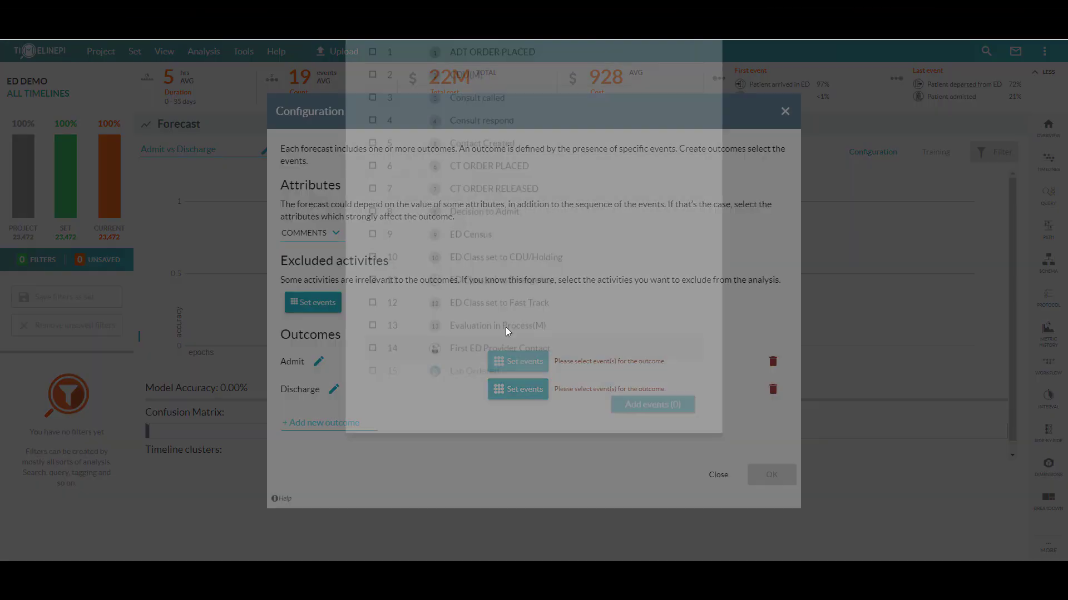
scroll(453, 270, down, 5)
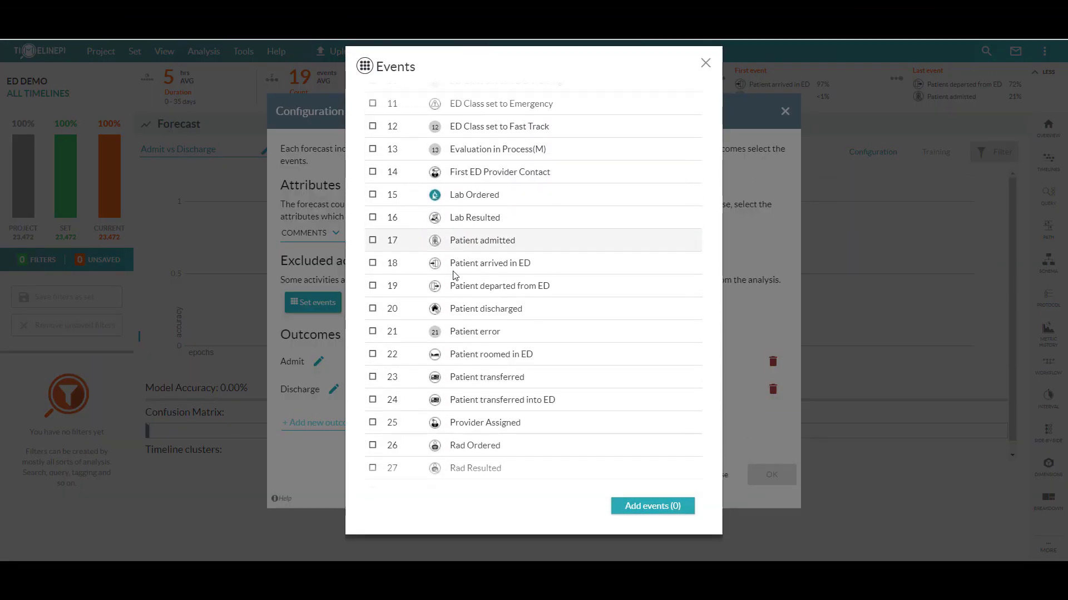
click(373, 240)
click(659, 510)
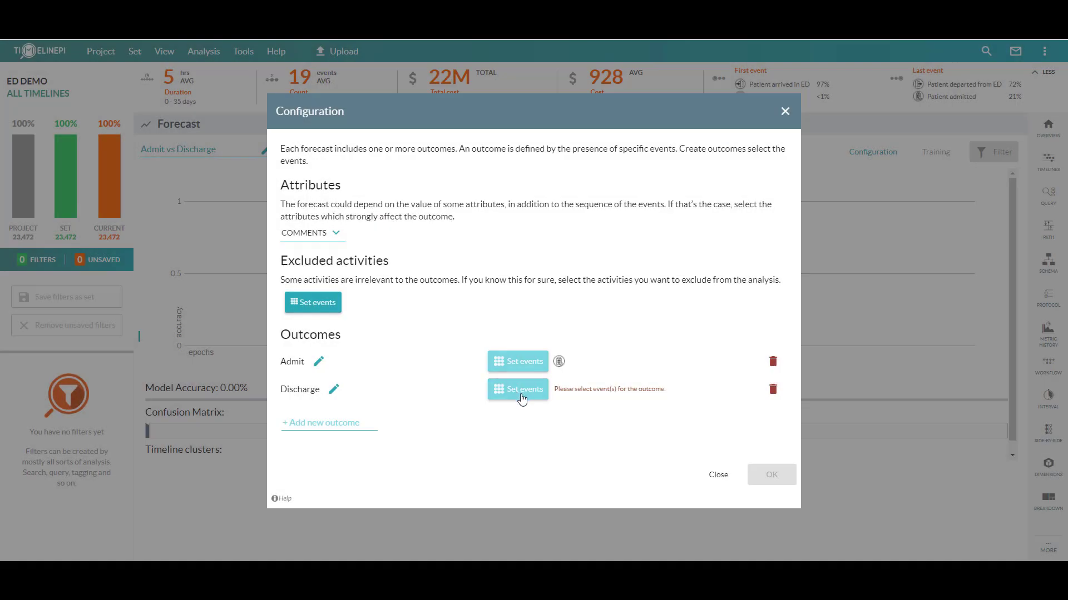
Assign the Patient discharged event to the Discharge outcome and accept the forecast configuration
click(521, 392)
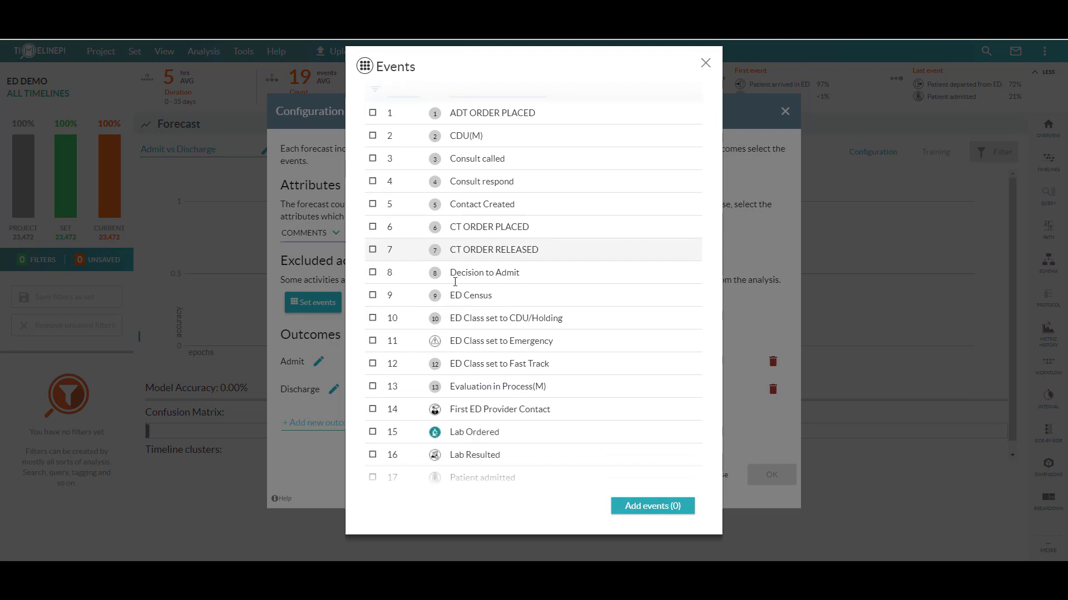
scroll(454, 282, down, 5)
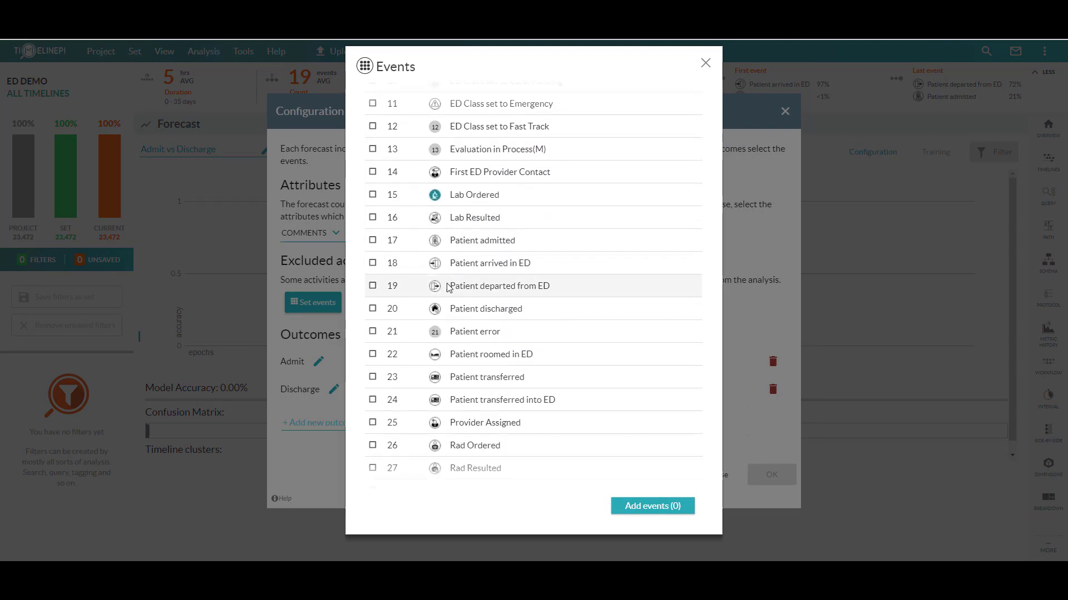
click(444, 309)
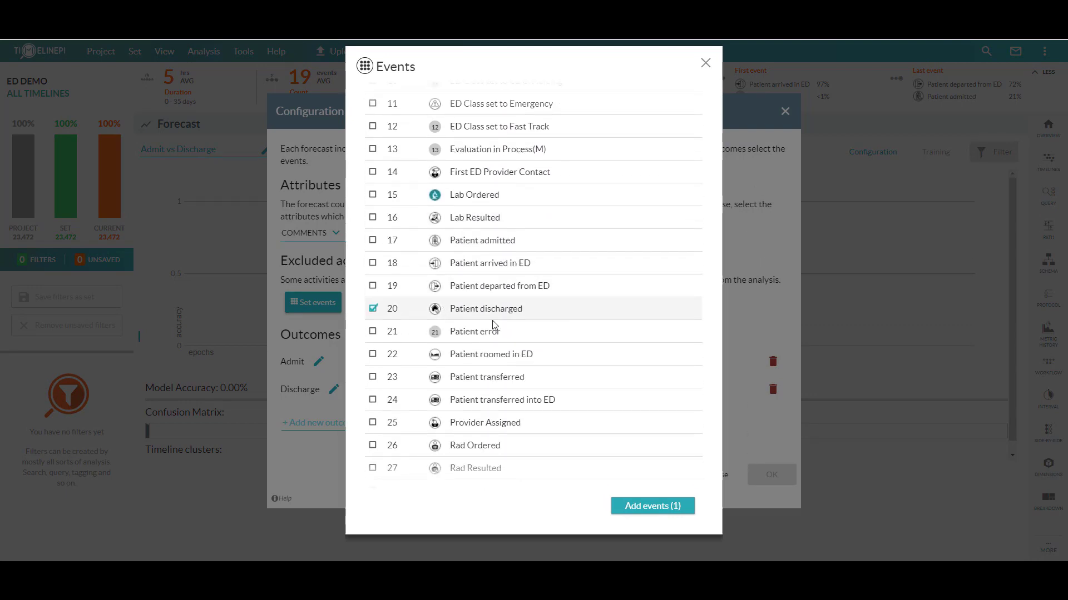
click(652, 505)
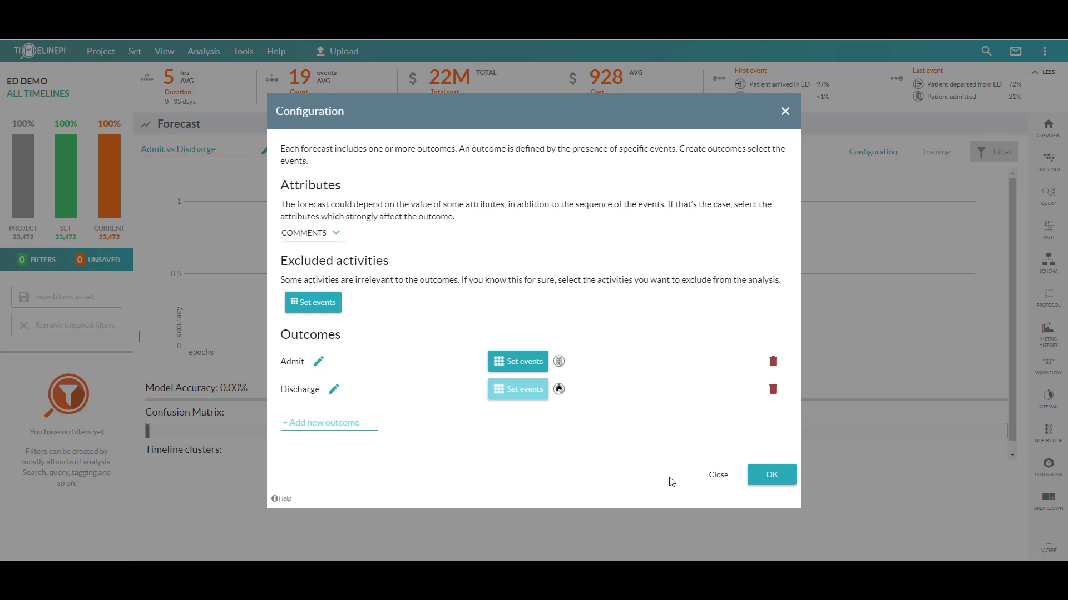
click(772, 475)
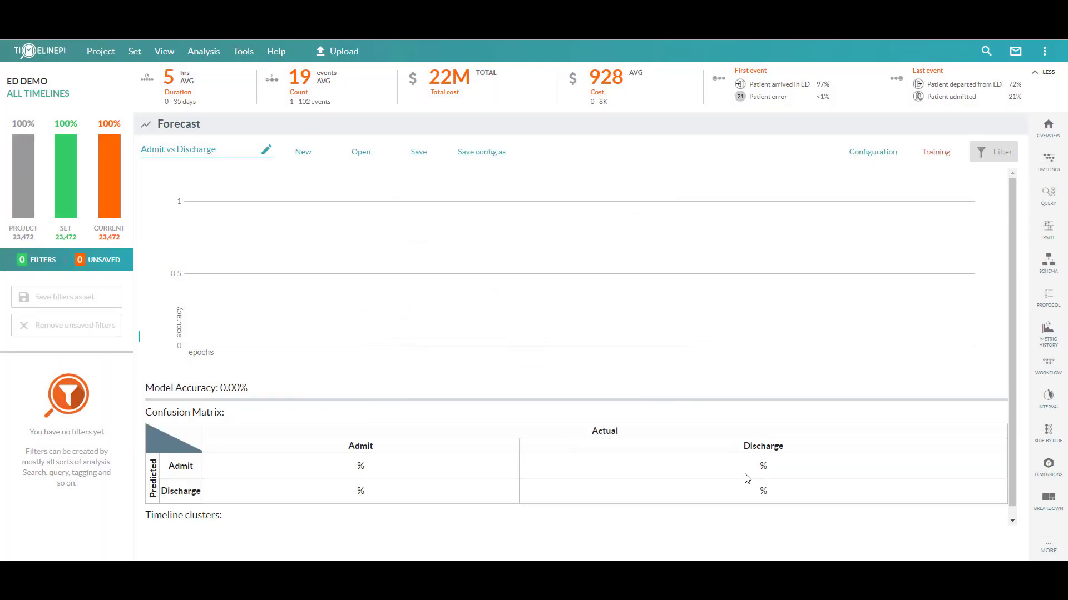
Save the forecast's outcomes for training, view the training options and close them
click(929, 156)
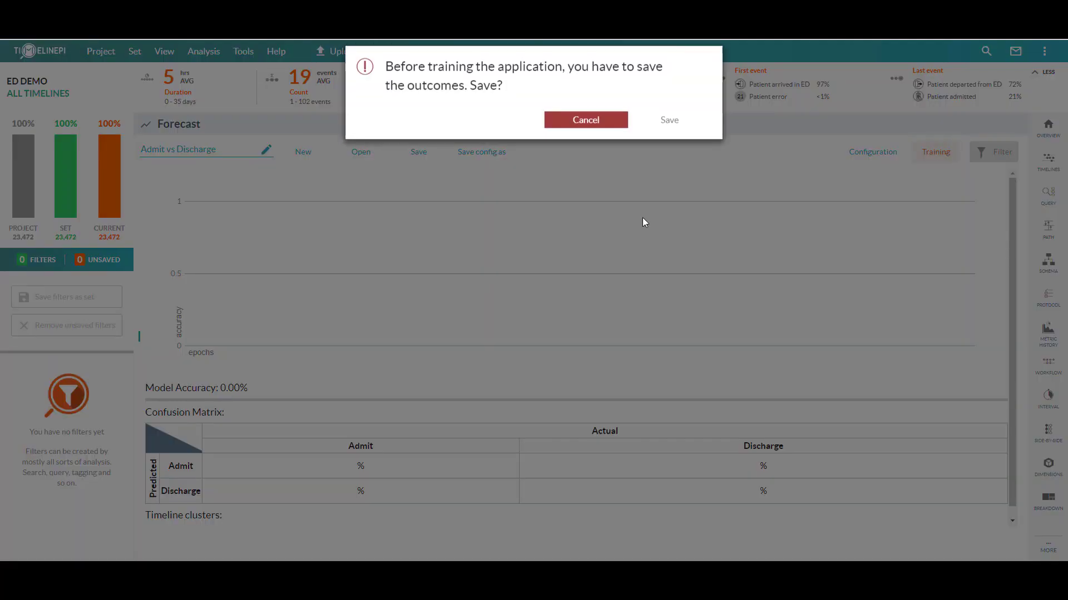
click(669, 121)
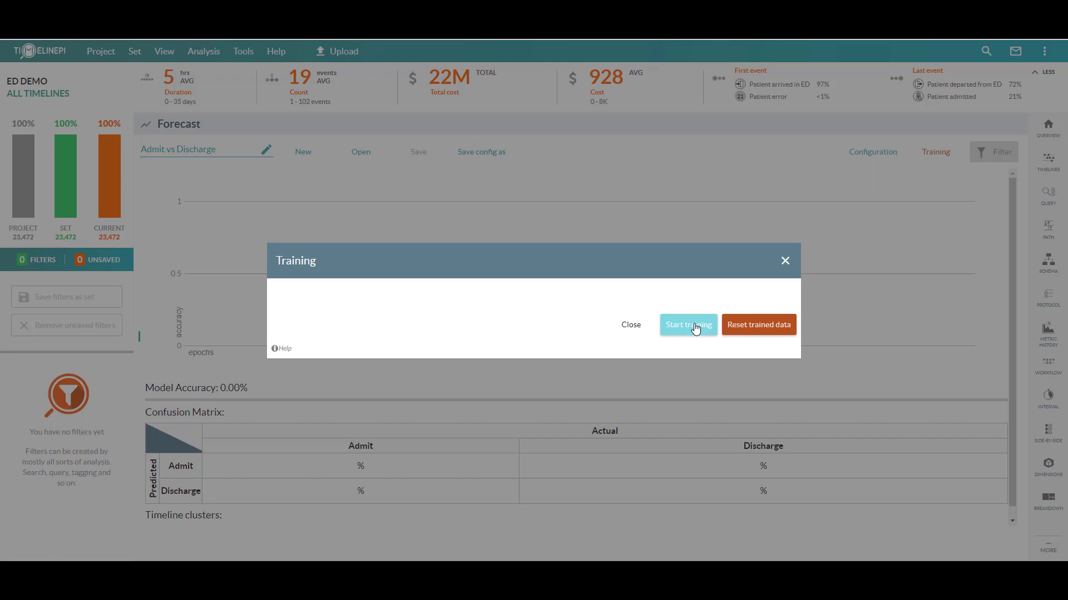
click(785, 262)
Open the saved "Admitted or Discharged" forecast and bring up its confusion matrix and timeline clusters
click(362, 153)
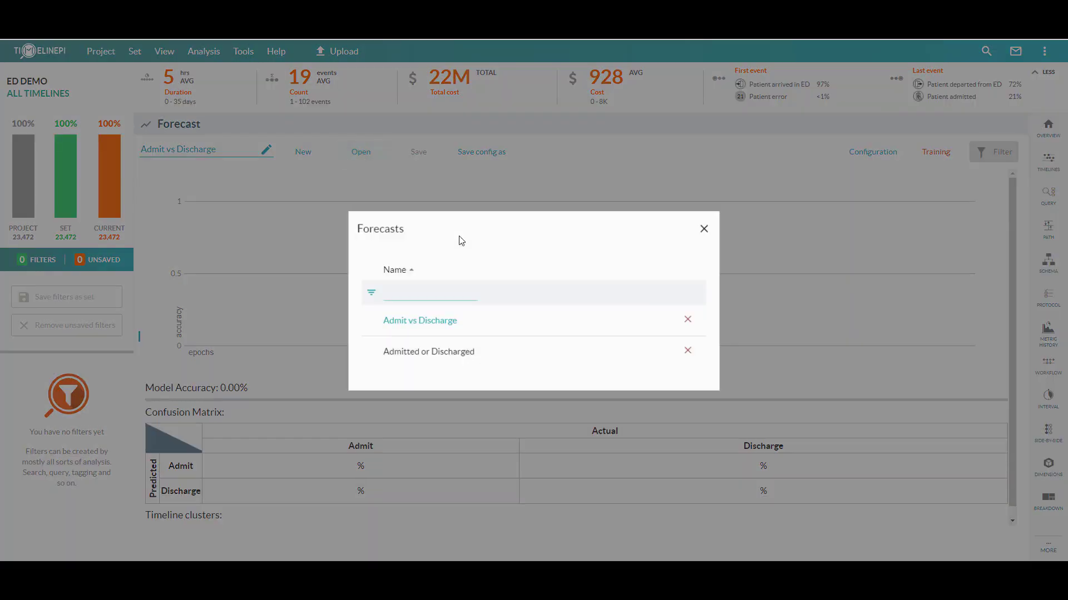
click(455, 355)
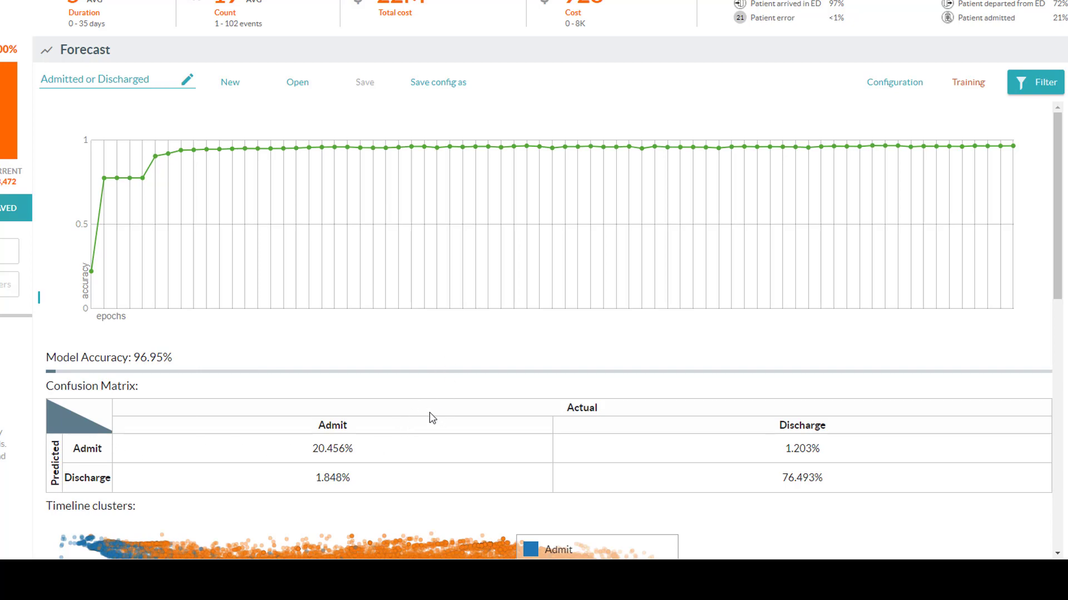
scroll(432, 419, down, 3)
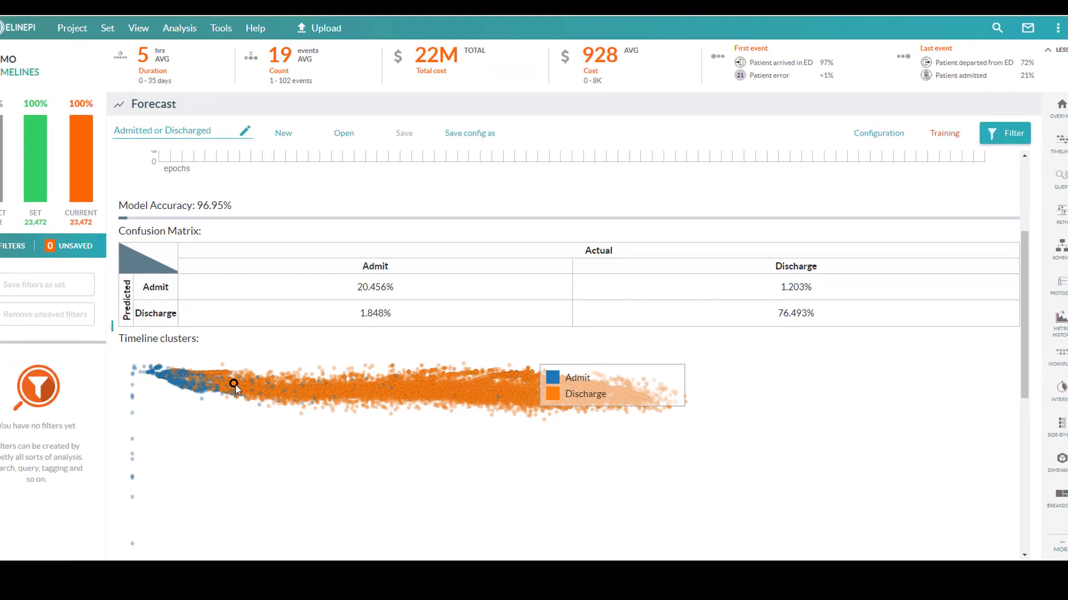
Inspect the details of a single timeline from the timeline clusters plot, then return to the forecast's accuracy chart
click(235, 385)
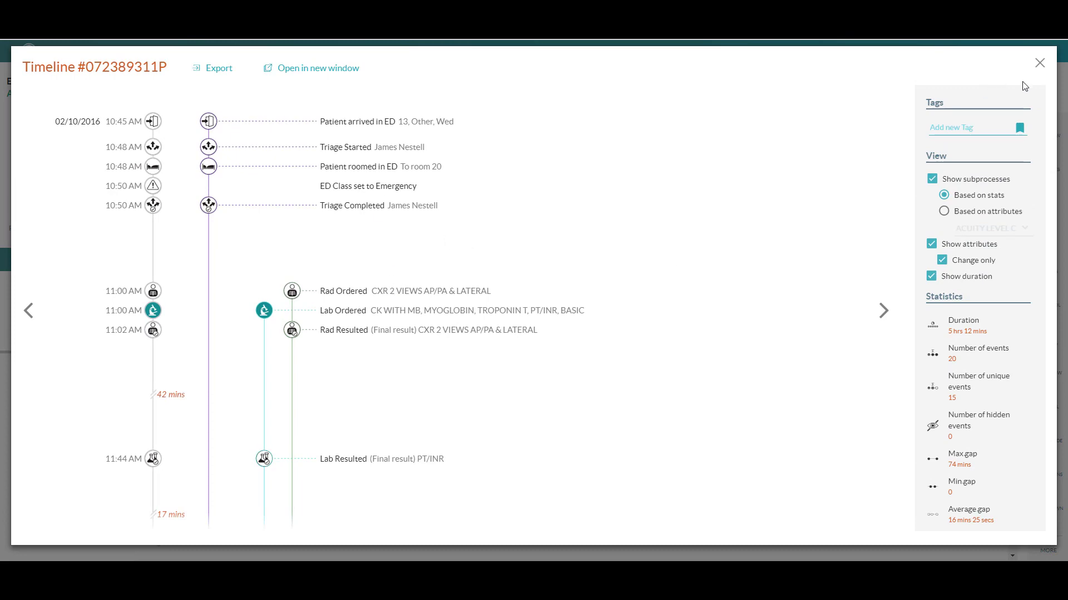
click(1039, 63)
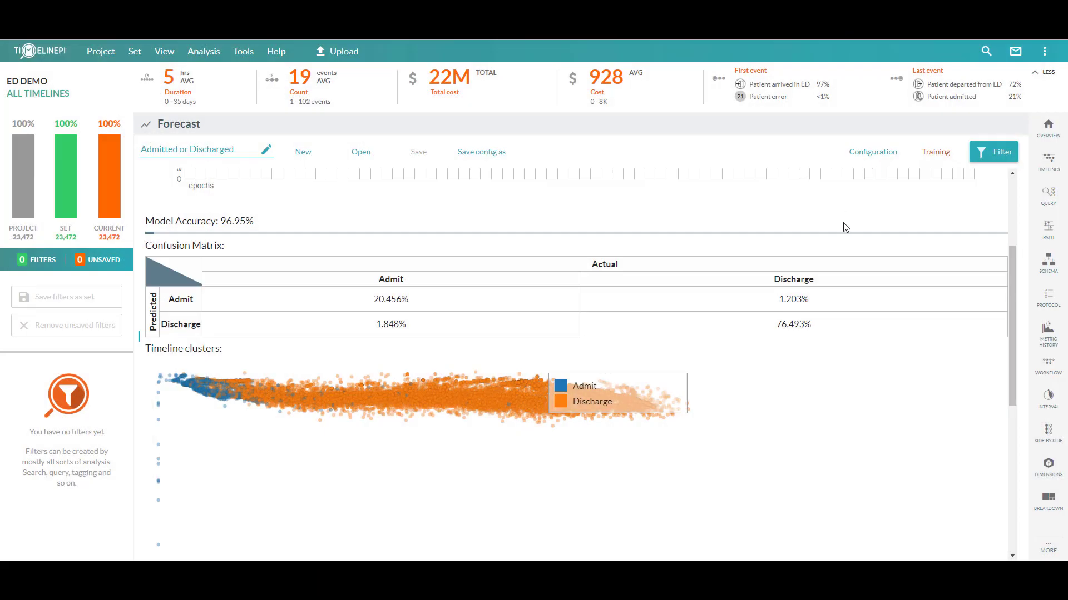
scroll(843, 225, up, 3)
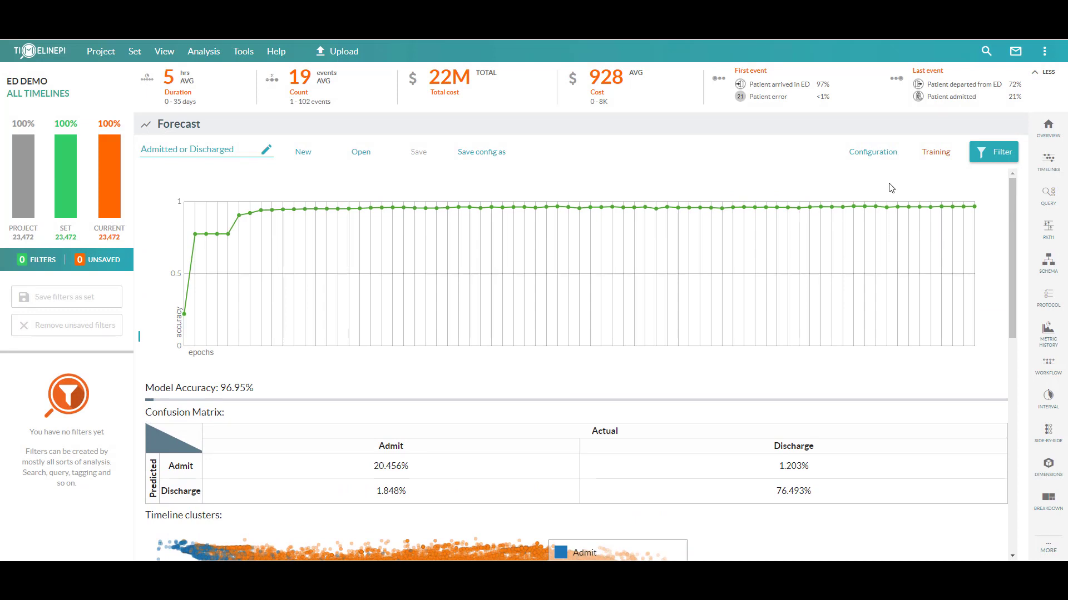
Filter timelines by the forecast's Admit outcome at a threshold of 95, and view the project's sets where the filter can be saved
click(997, 158)
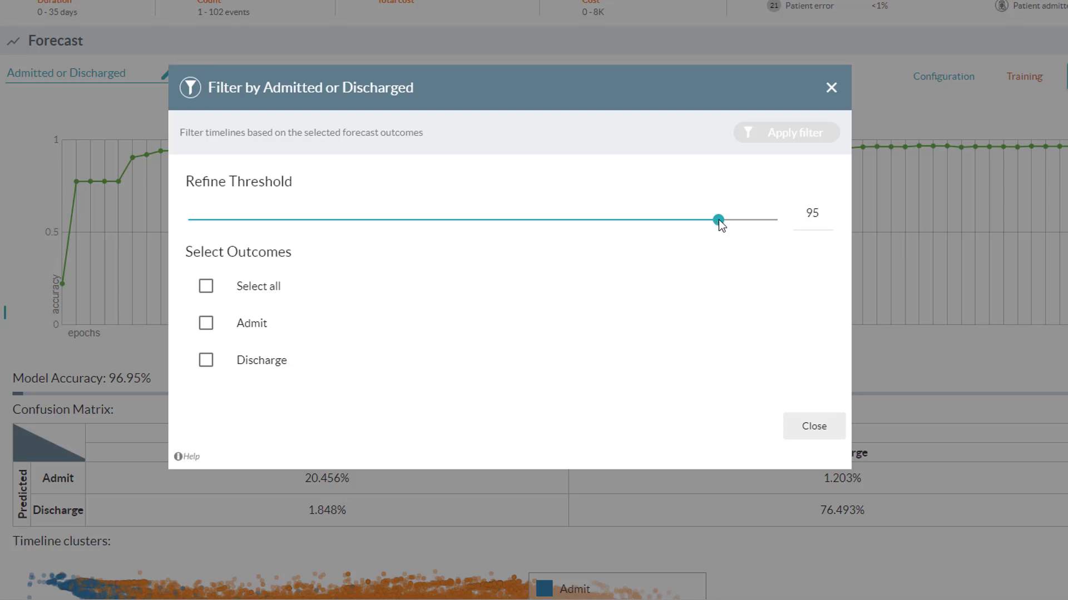
mouse_move(719, 220)
mouse_down()
mouse_move(682, 221)
mouse_move(718, 221)
mouse_up()
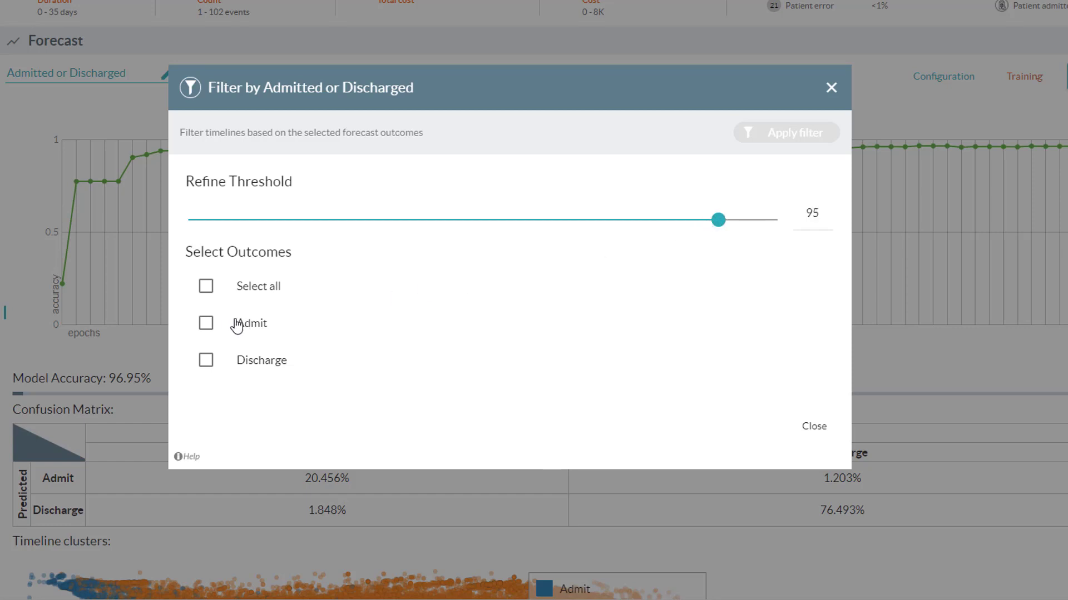
click(208, 326)
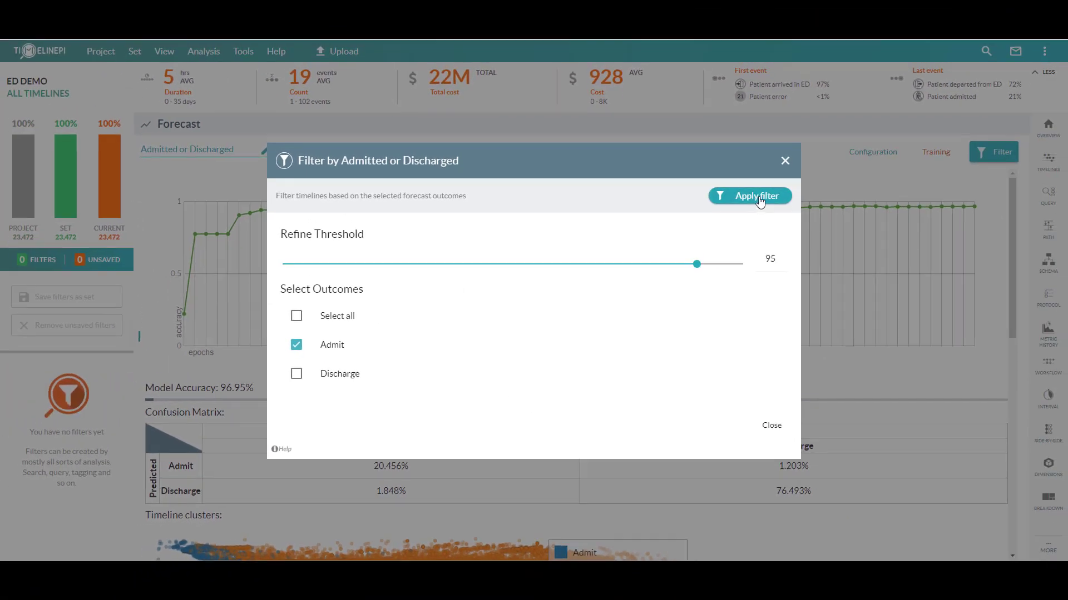
click(784, 136)
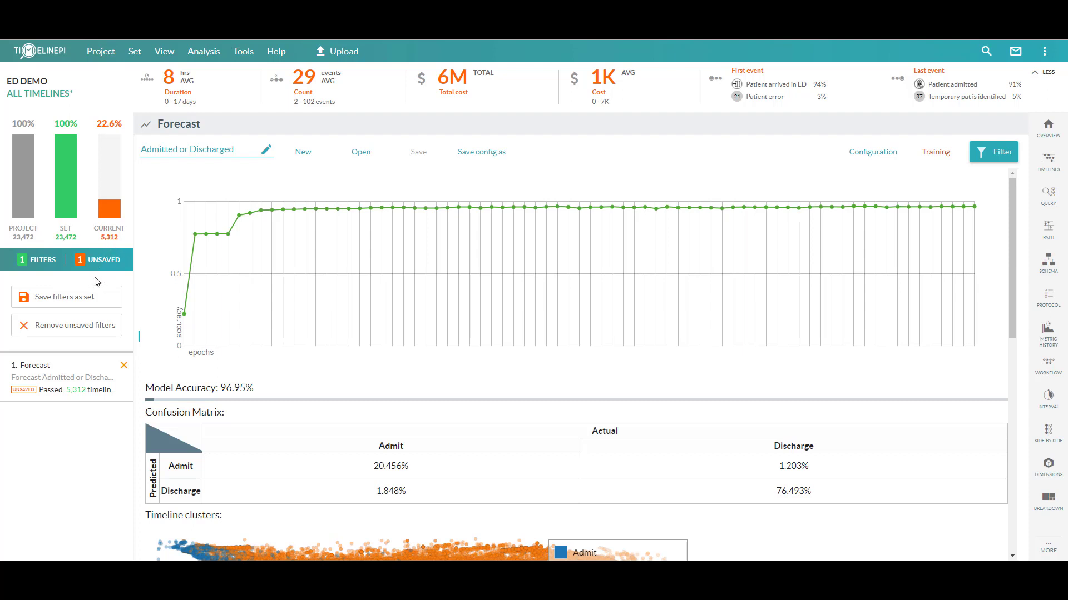
click(88, 305)
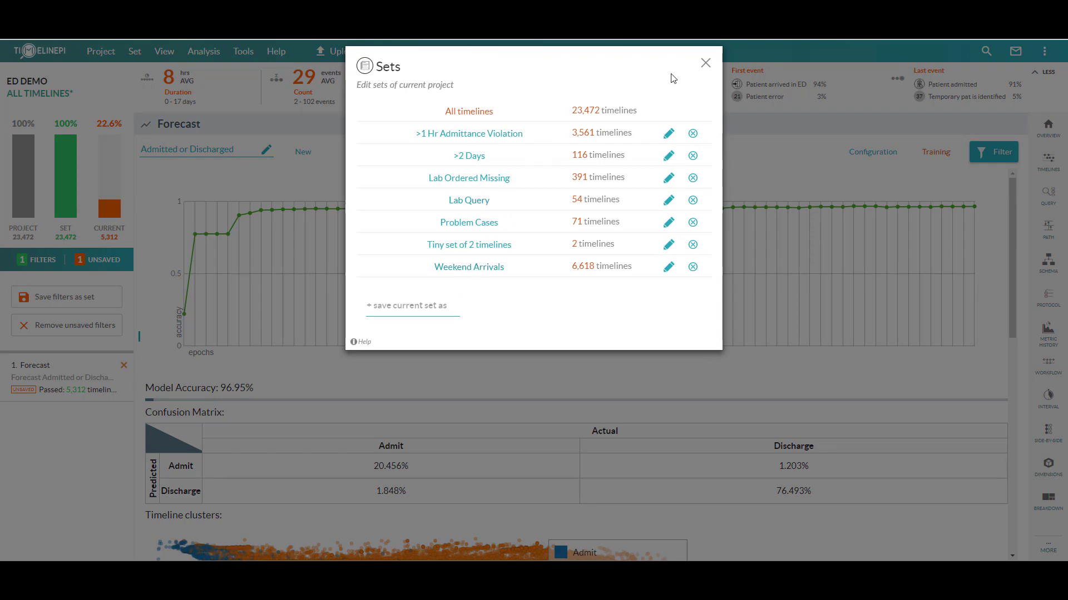
click(705, 63)
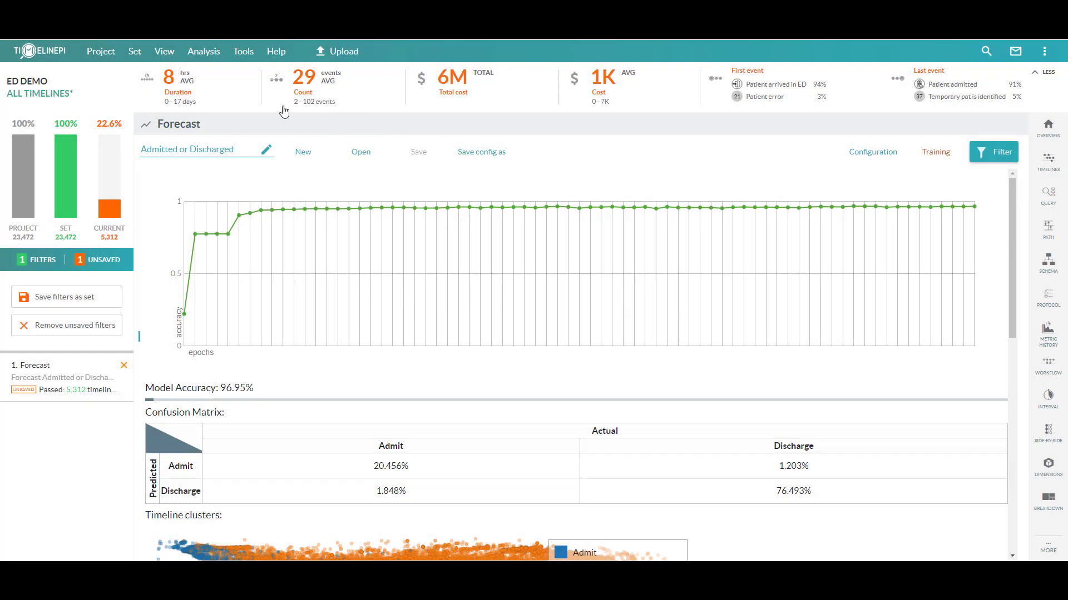
Examine which sets the Long Running Encounters alert can be based on, and close the alerts without saving
click(243, 52)
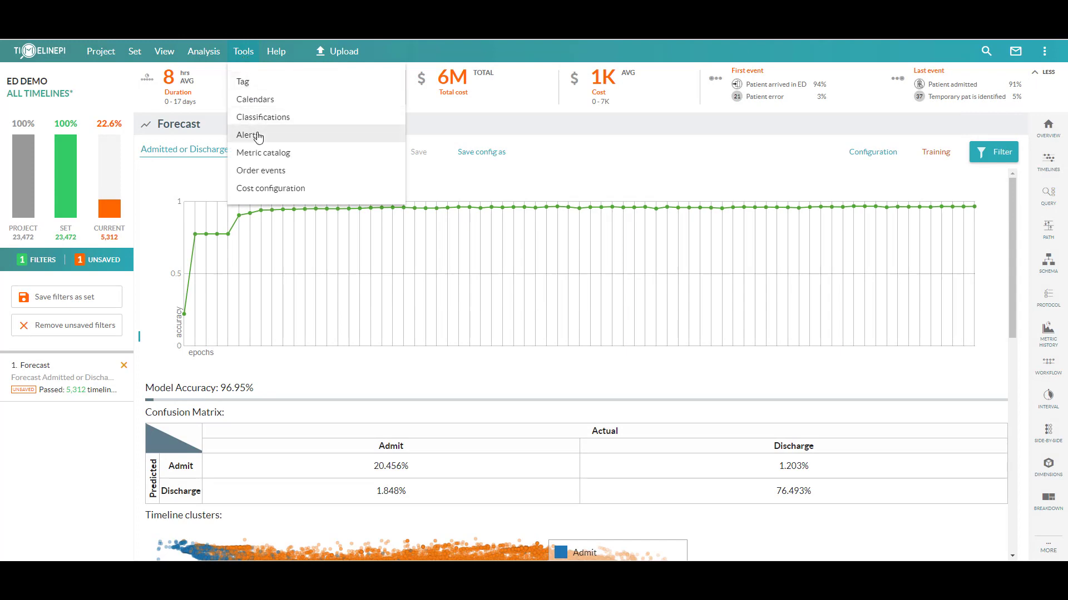
click(261, 135)
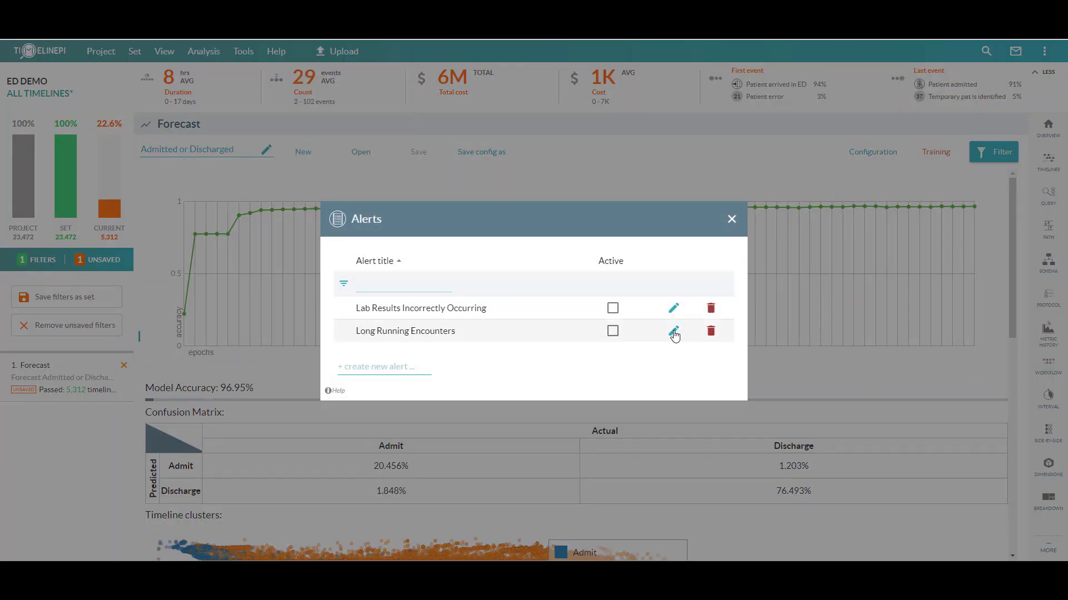
click(673, 331)
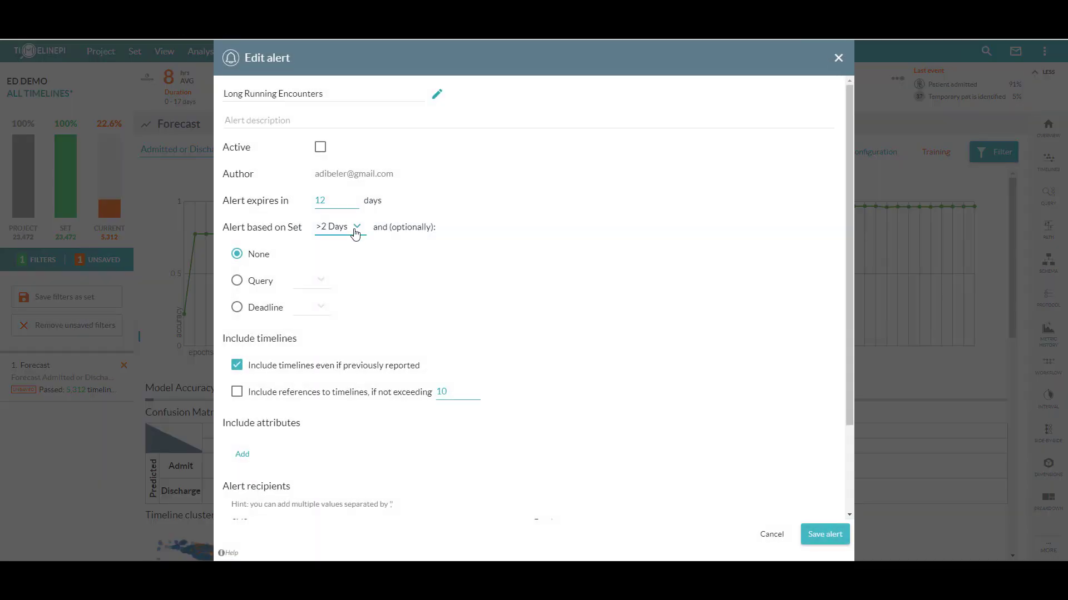
click(355, 233)
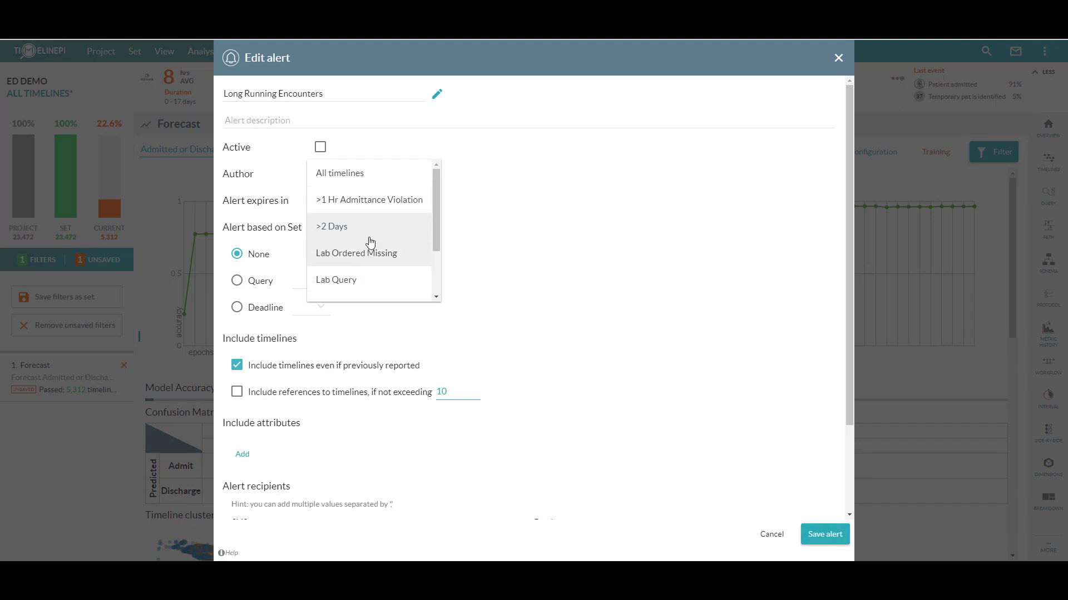
click(502, 221)
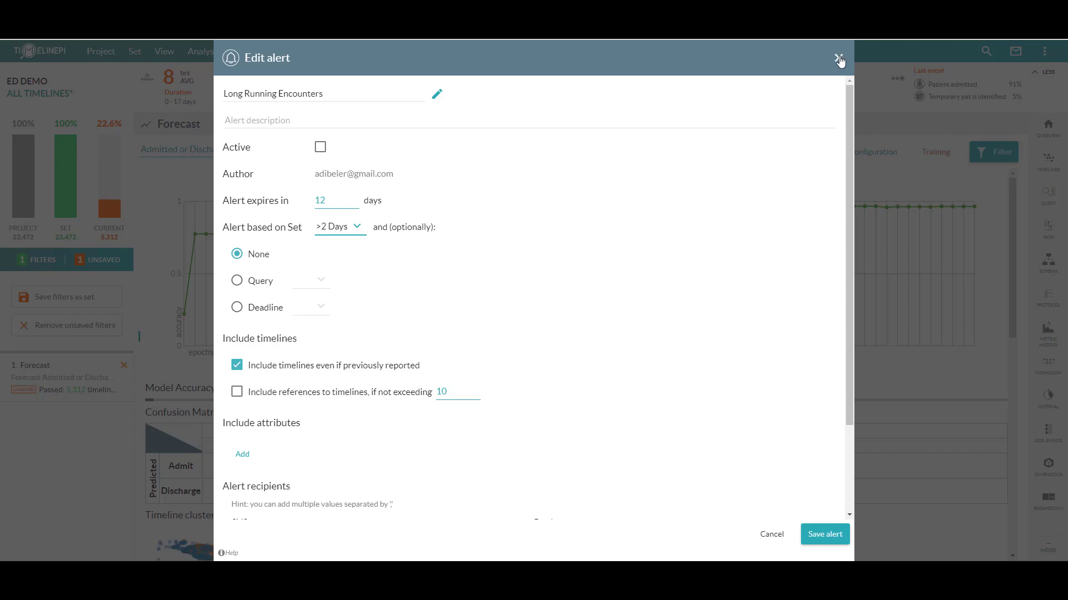
click(838, 57)
click(731, 219)
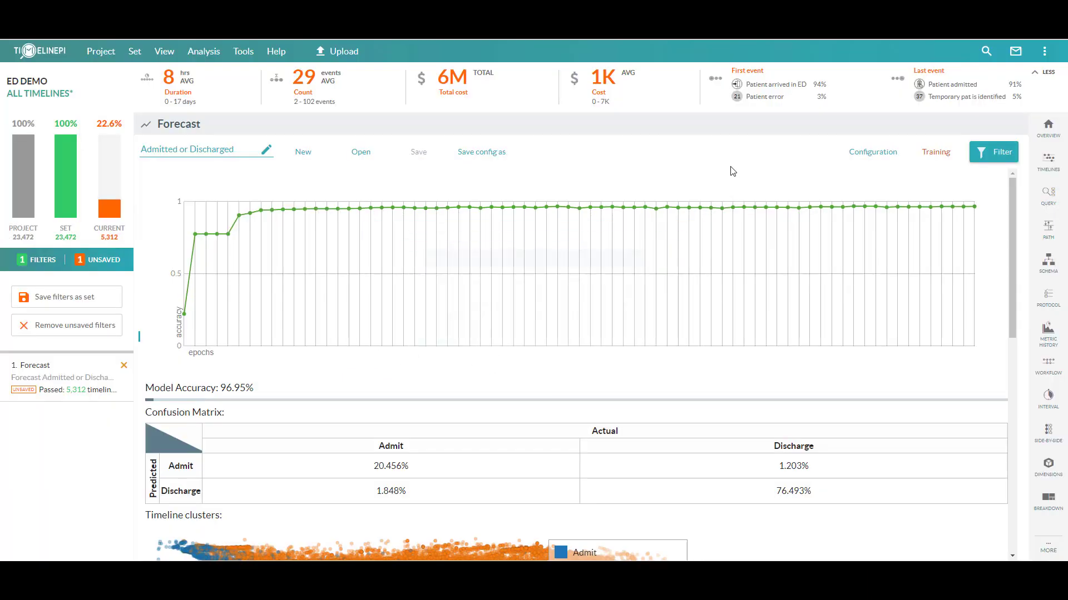